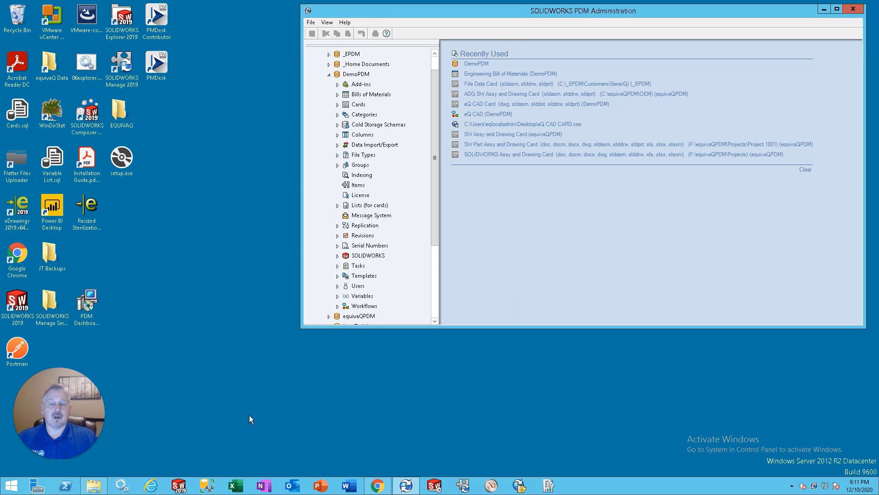
{"action": "key", "text": "super"}
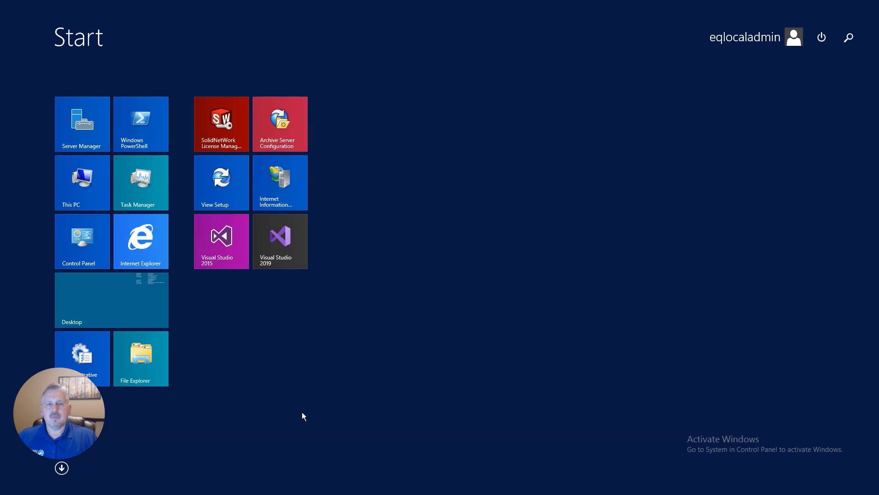
{"action": "type", "text": "archive Server Configuration"}
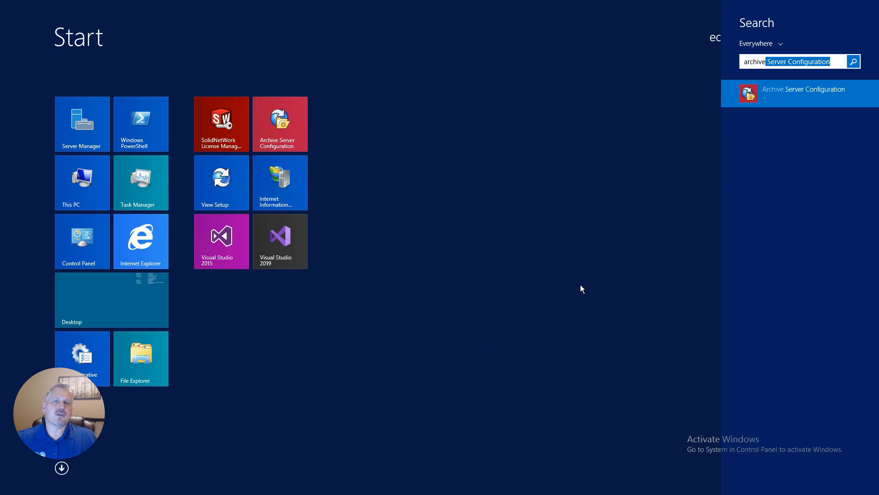
{"action": "left_click", "coordinate": [779, 91]}
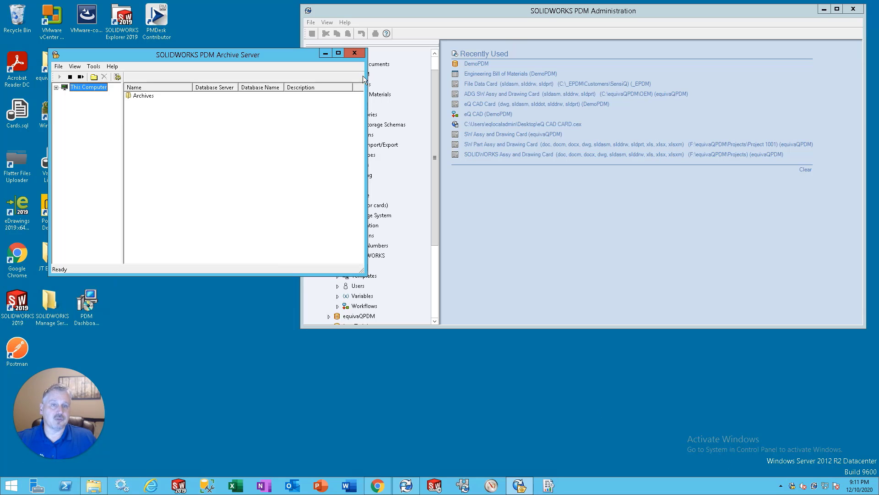
{"action": "left_click", "coordinate": [354, 52]}
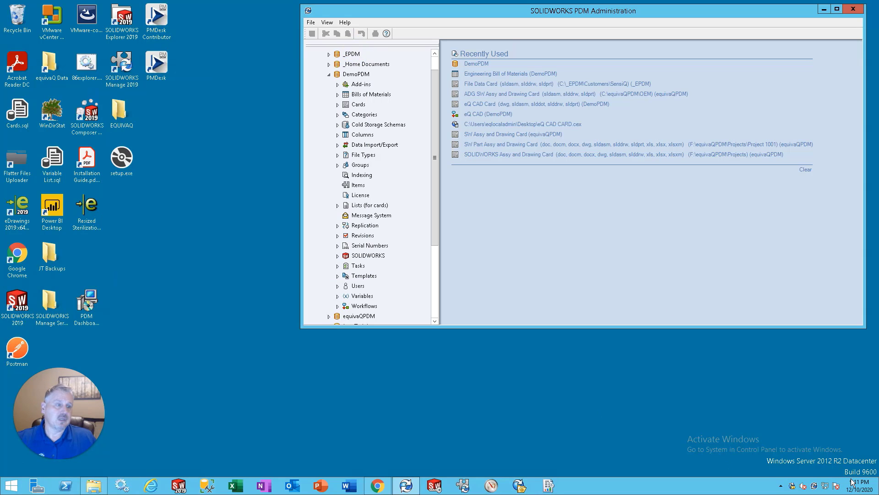
Open the SOLIDWORKS PDM Archive Server, list the vaults under Archives and widen the Database Name column
{"action": "right_click", "coordinate": [793, 486]}
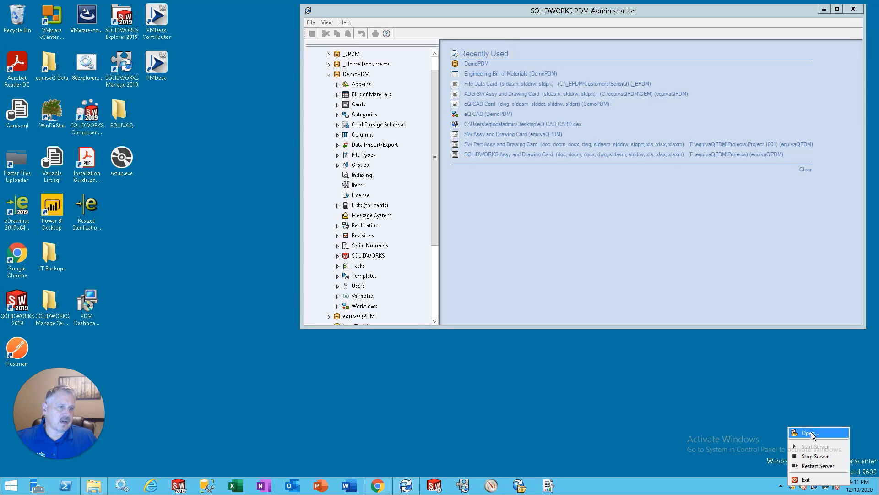
{"action": "left_click", "coordinate": [811, 433]}
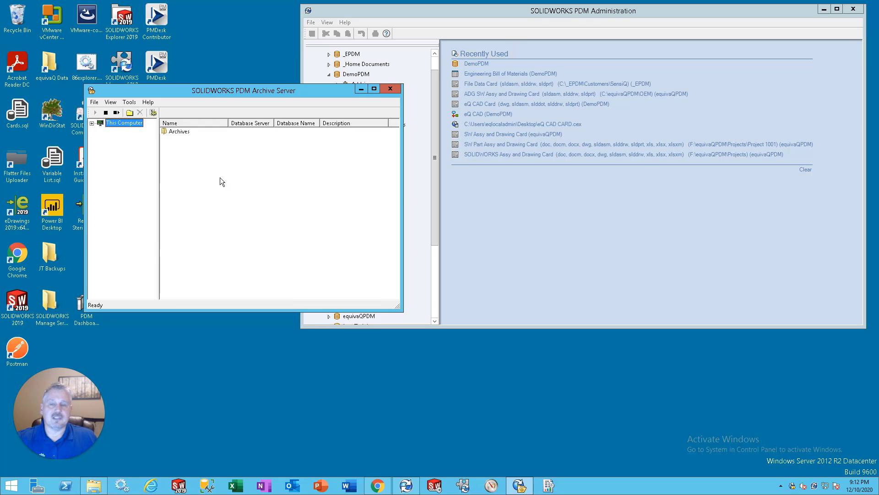
{"action": "left_click", "coordinate": [92, 123]}
{"action": "left_click", "coordinate": [124, 131]}
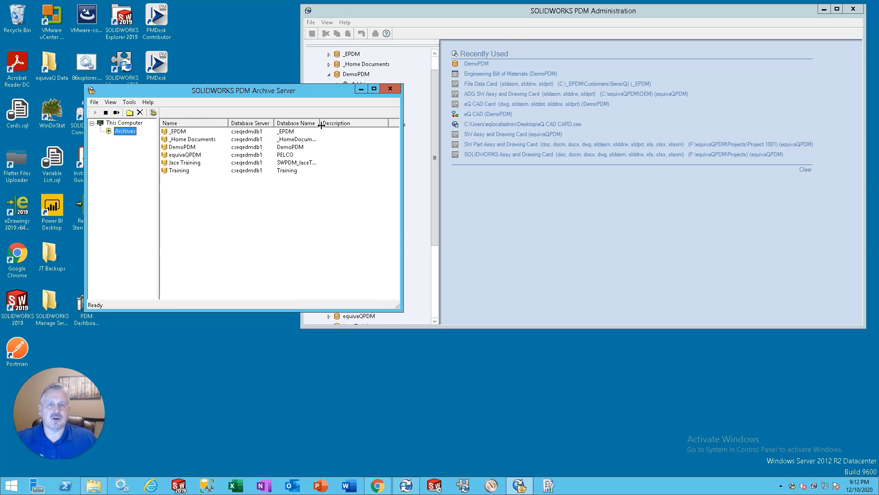
{"action": "left_click_drag", "start_coordinate": [320, 123], "coordinate": [341, 122]}
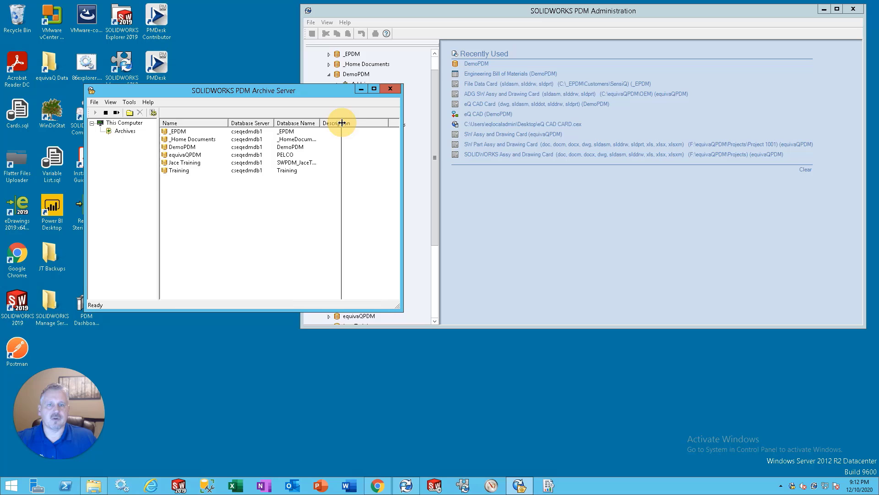
Start relocating the DemoPDM vault's file archives
{"action": "left_click", "coordinate": [181, 147]}
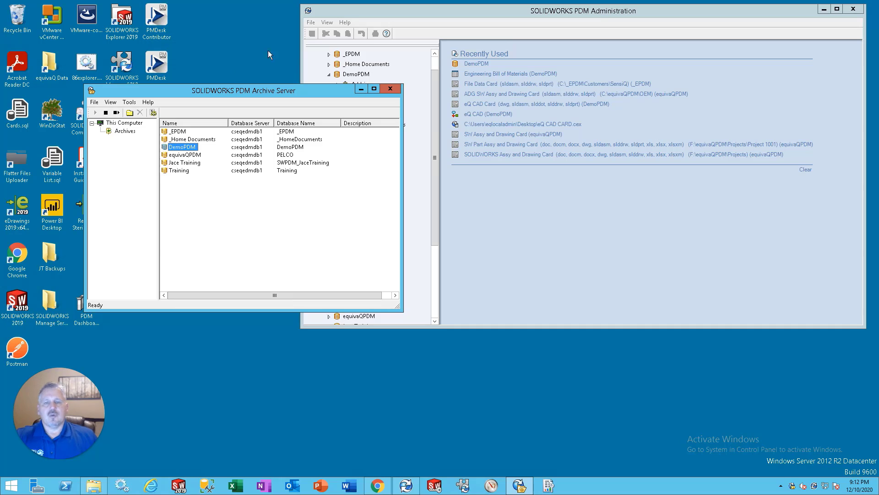
{"action": "right_click", "coordinate": [178, 146]}
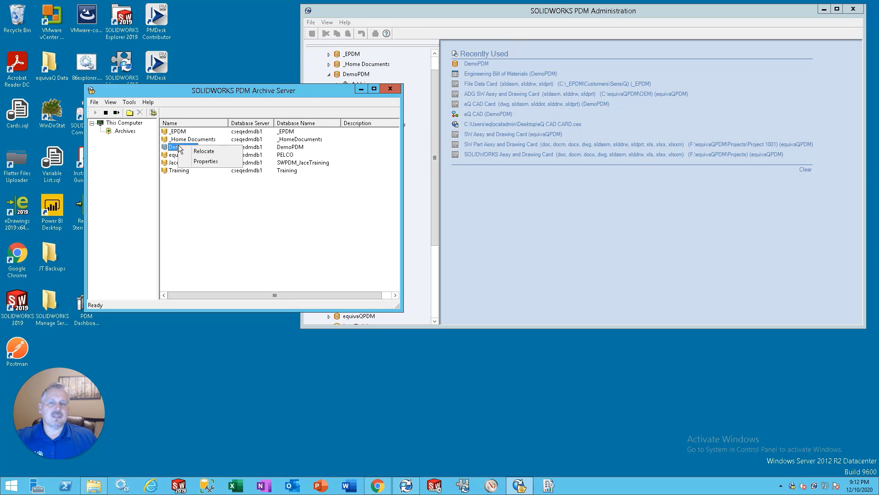
{"action": "left_click", "coordinate": [202, 151]}
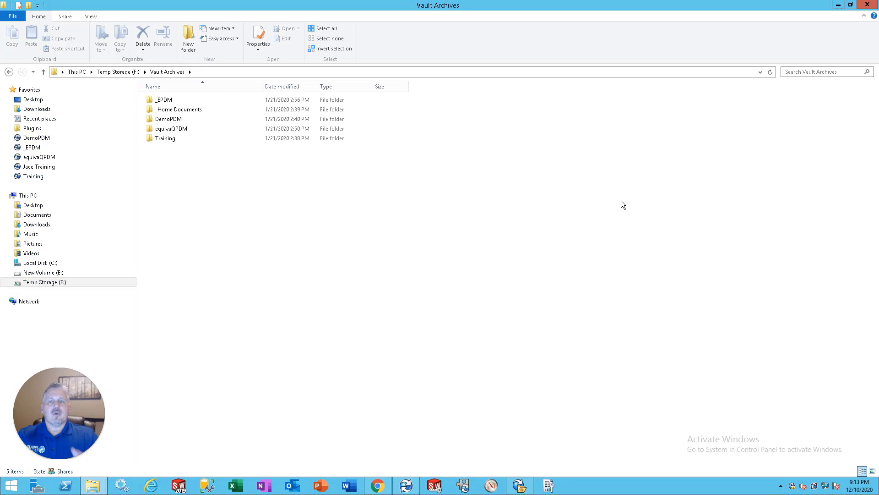
Arrange the Vault Archives folder window and the File vault relocation dialog so both can be seen
{"action": "double_click", "coordinate": [458, 5]}
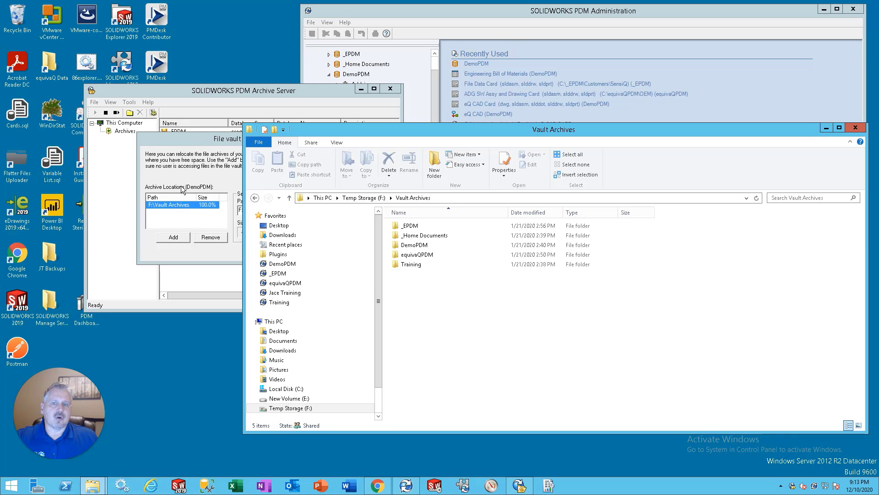
{"action": "left_click_drag", "start_coordinate": [174, 139], "coordinate": [108, 108]}
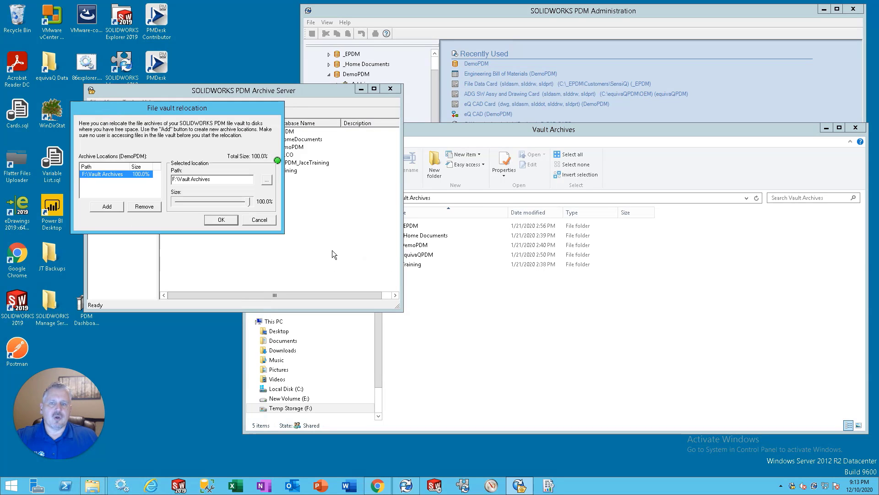
{"action": "left_click", "coordinate": [635, 348]}
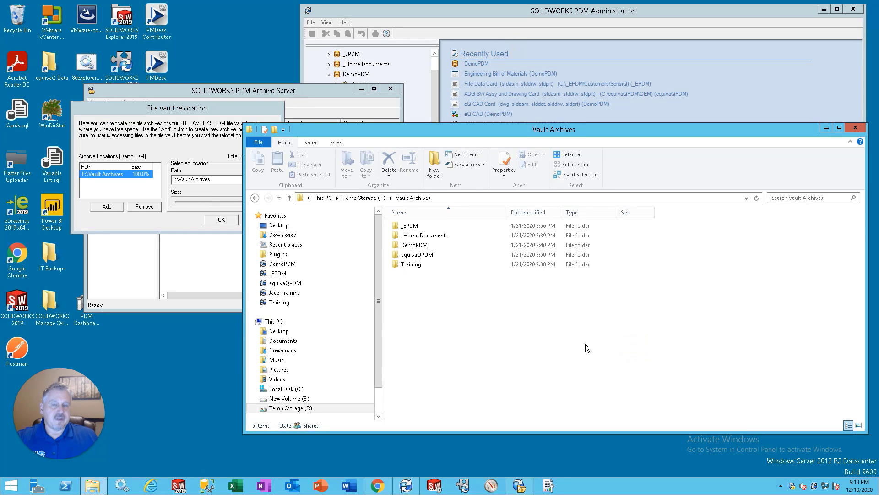
Browse F:\Vault Archives\DemoPDM\9\000001f9 and examine the archived drawing versions stored there
{"action": "left_click", "coordinate": [256, 408]}
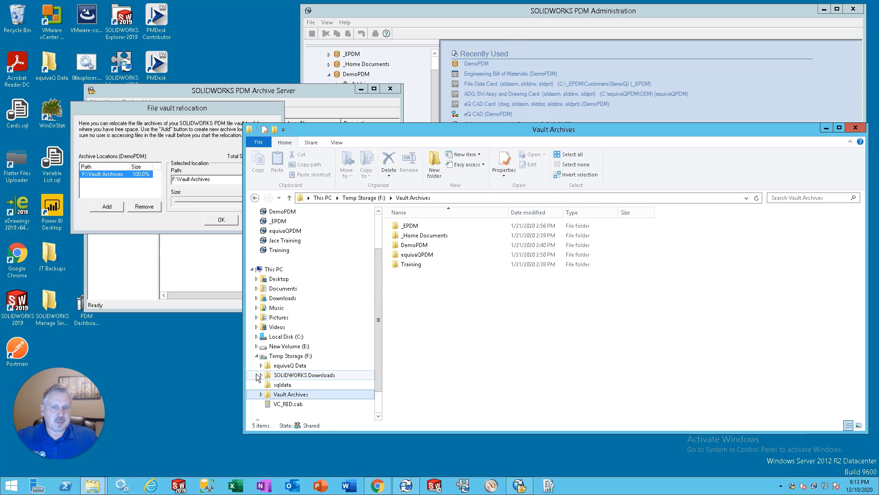
{"action": "left_click", "coordinate": [262, 394]}
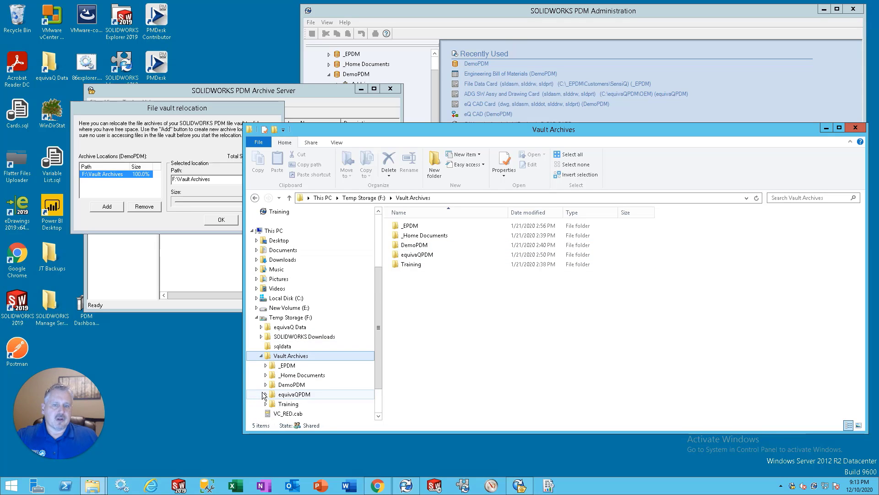
{"action": "left_click", "coordinate": [266, 384]}
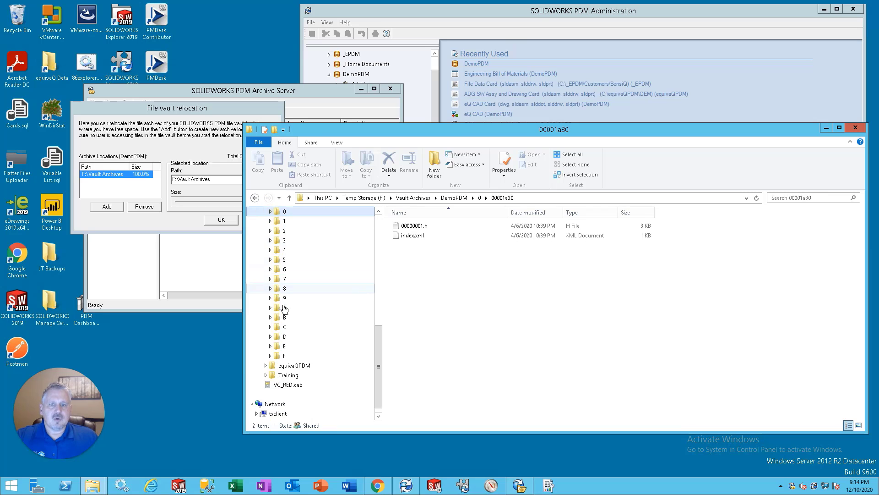
{"action": "left_click", "coordinate": [270, 299]}
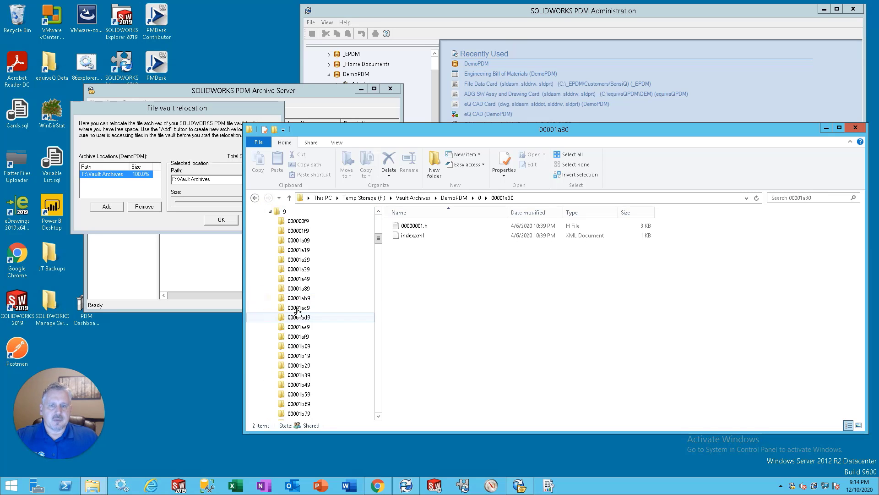
{"action": "left_click", "coordinate": [301, 230]}
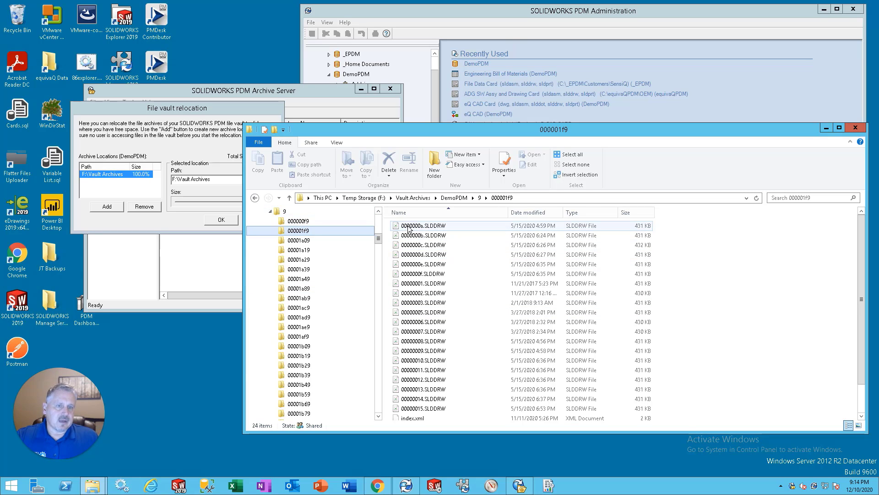
{"action": "mouse_move", "coordinate": [413, 231]}
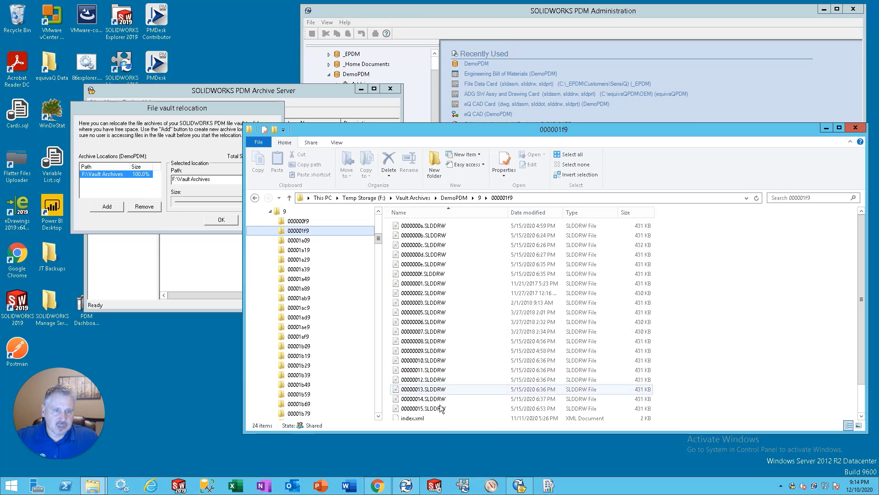
{"action": "left_click_drag", "start_coordinate": [450, 432], "coordinate": [457, 454]}
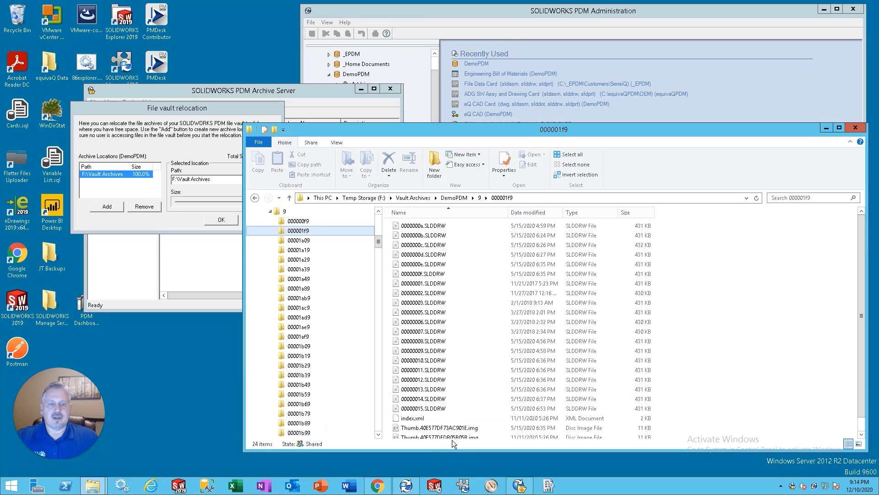
{"action": "scroll", "coordinate": [733, 347], "scroll_direction": "down", "scroll_amount": 1}
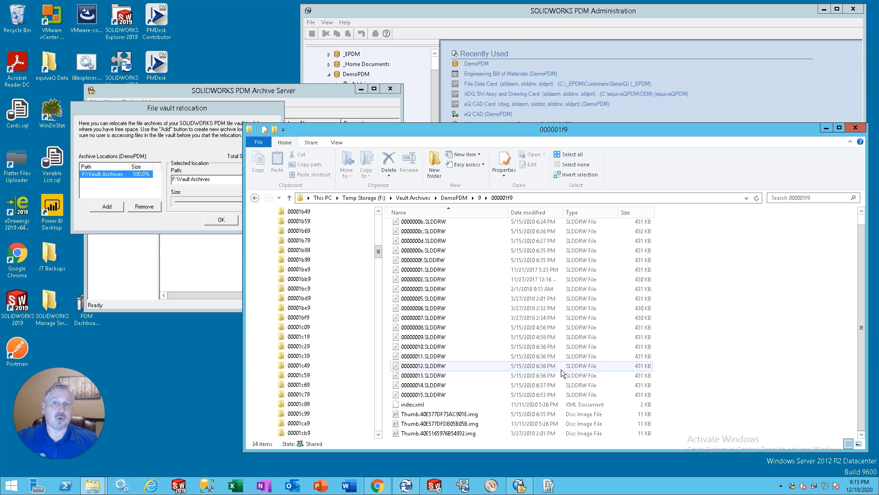
{"action": "scroll", "coordinate": [560, 365], "scroll_direction": "up", "scroll_amount": 1}
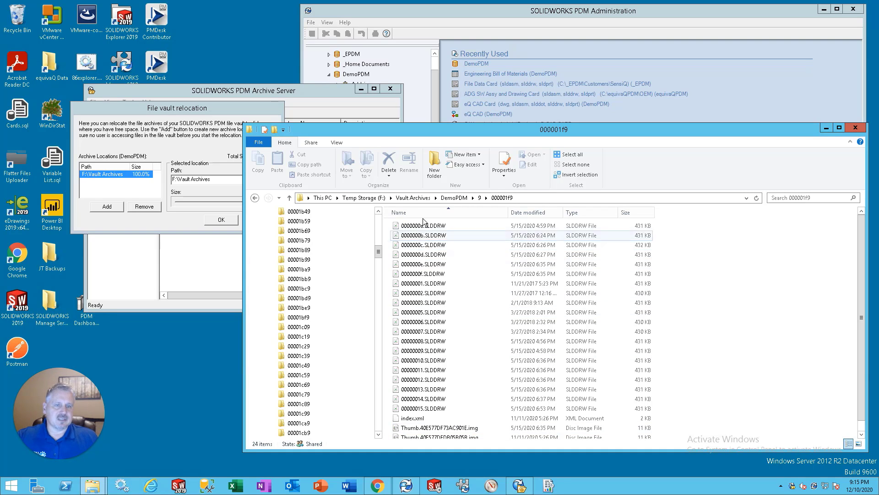
View the version entries in the 000001f9 folder's index.xml in the browser, and close the file
{"action": "left_click", "coordinate": [421, 418]}
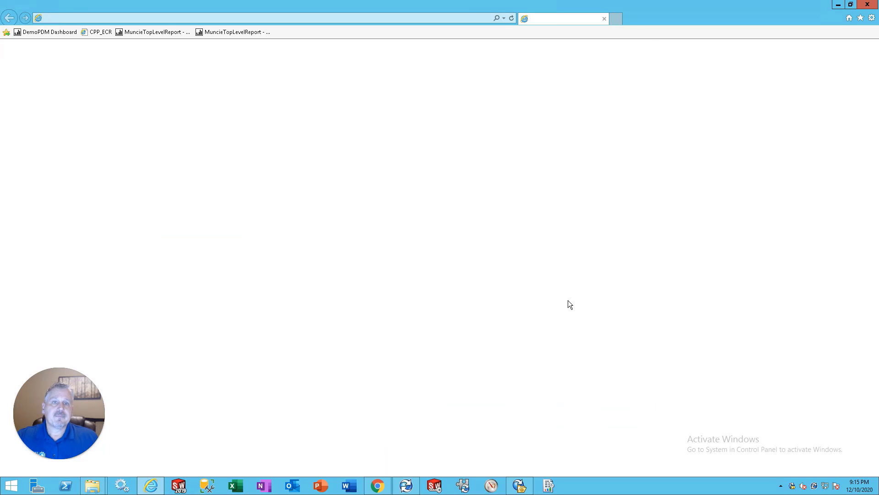
{"action": "double_click", "coordinate": [674, 18]}
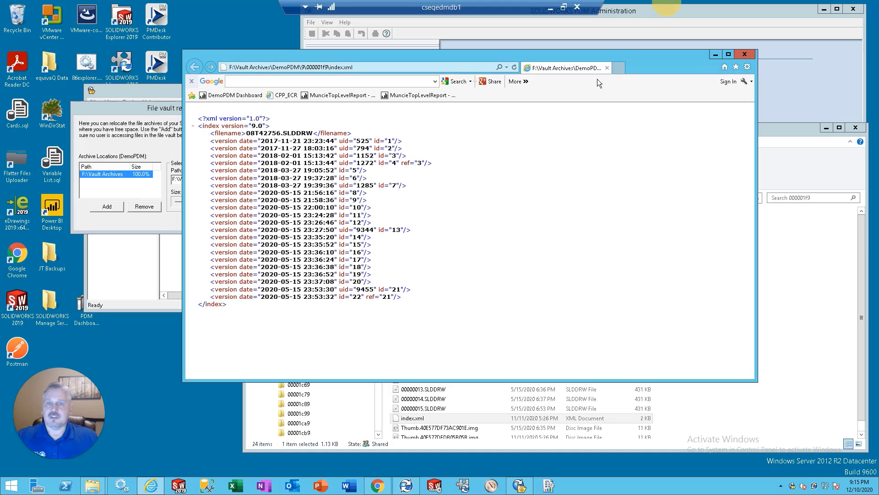
{"action": "left_click_drag", "start_coordinate": [449, 58], "coordinate": [509, 82]}
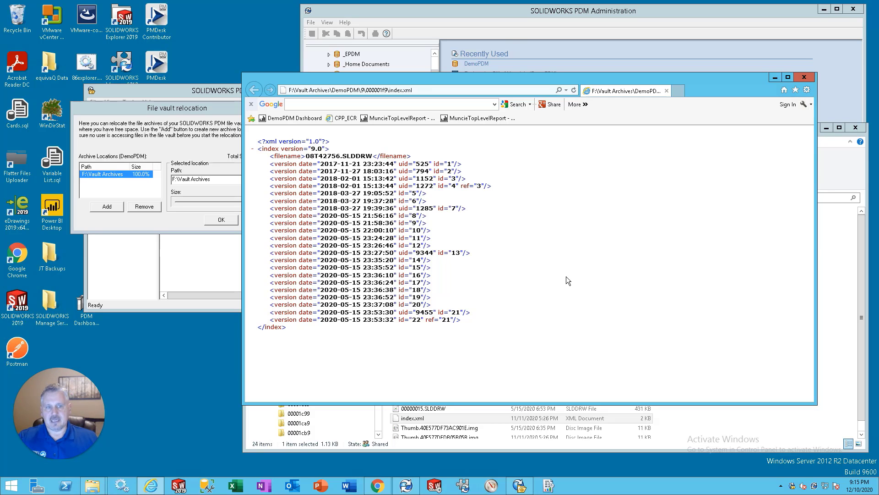
{"action": "left_click", "coordinate": [667, 90]}
Collapse archive folder 9 in the folder tree to review the DemoPDM subfolders 0 to F
{"action": "scroll", "coordinate": [681, 358], "scroll_direction": "down", "scroll_amount": 1}
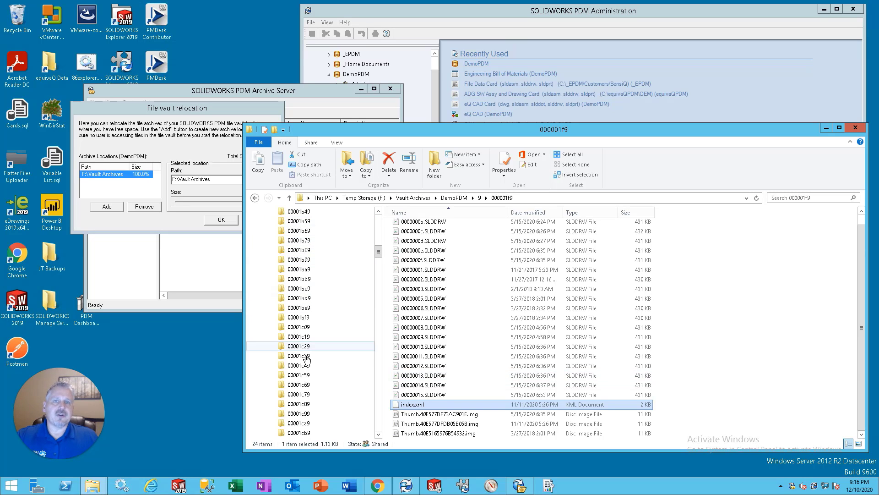
{"action": "scroll", "coordinate": [312, 244], "scroll_direction": "up", "scroll_amount": 1}
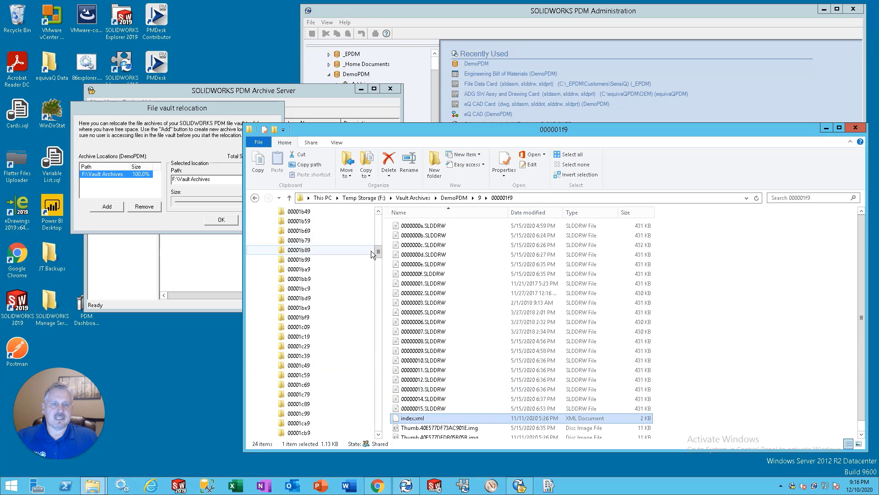
{"action": "left_click", "coordinate": [378, 238]}
{"action": "left_click", "coordinate": [270, 269]}
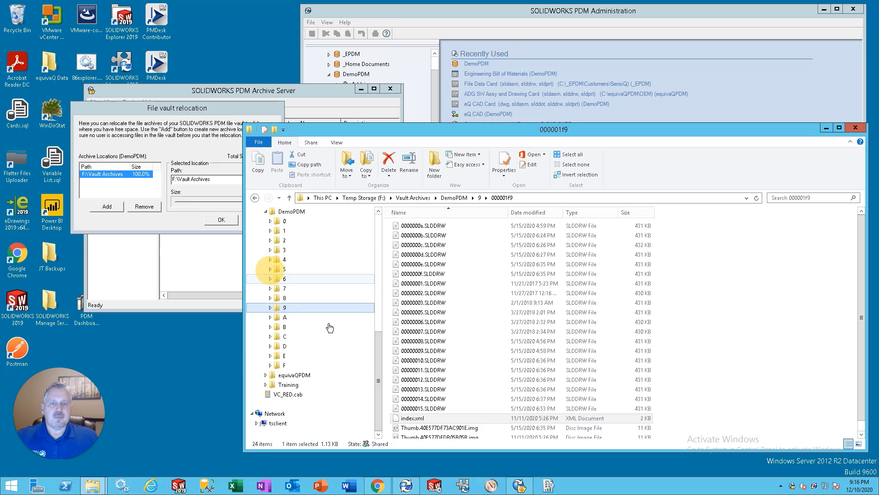
Add another archive location for DemoPDM in the File vault relocation dialog and browse for its path
{"action": "left_click", "coordinate": [157, 113]}
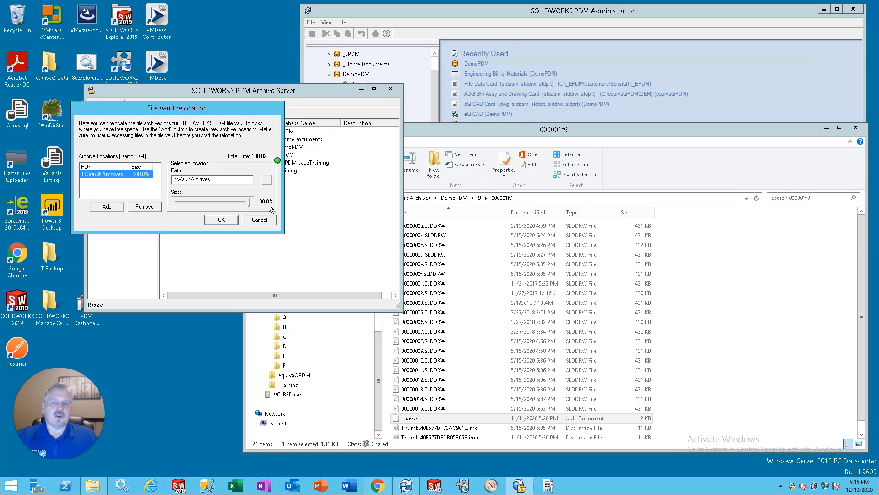
{"action": "left_click", "coordinate": [106, 208]}
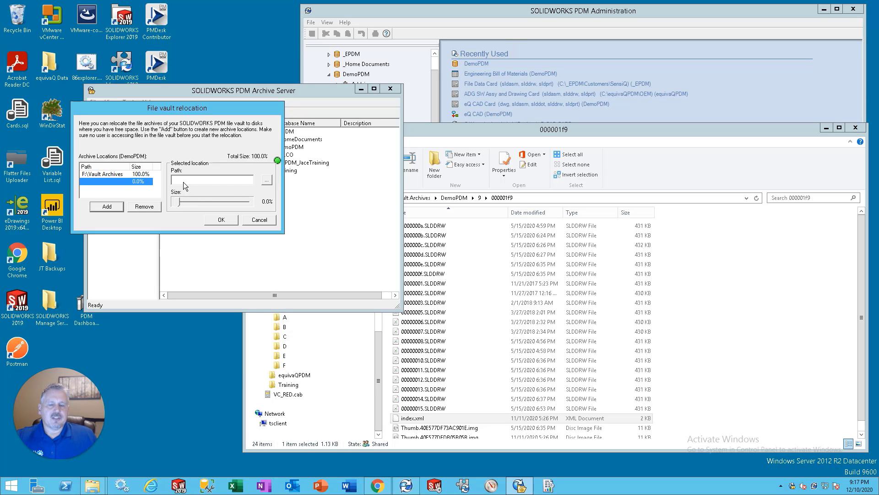
{"action": "left_click", "coordinate": [266, 179]}
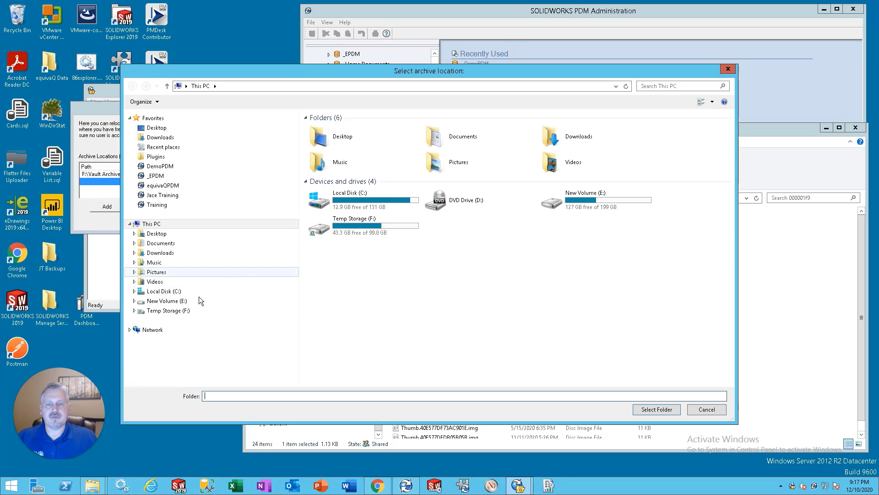
Create a folder named PDM Vault on Temp Storage (F:) for the new archive location
{"action": "left_click", "coordinate": [168, 310]}
{"action": "right_click", "coordinate": [350, 196]}
{"action": "mouse_move", "coordinate": [385, 300]}
{"action": "left_click", "coordinate": [489, 300]}
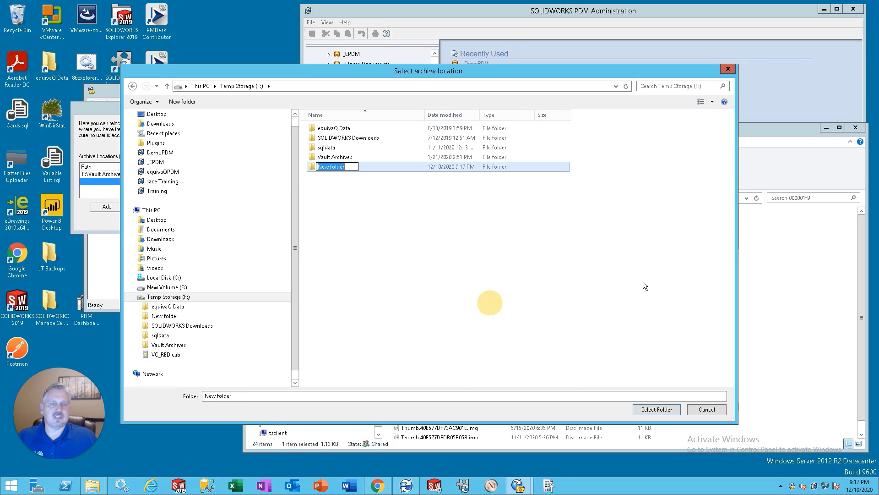
{"action": "type", "text": "PDM Vault"}
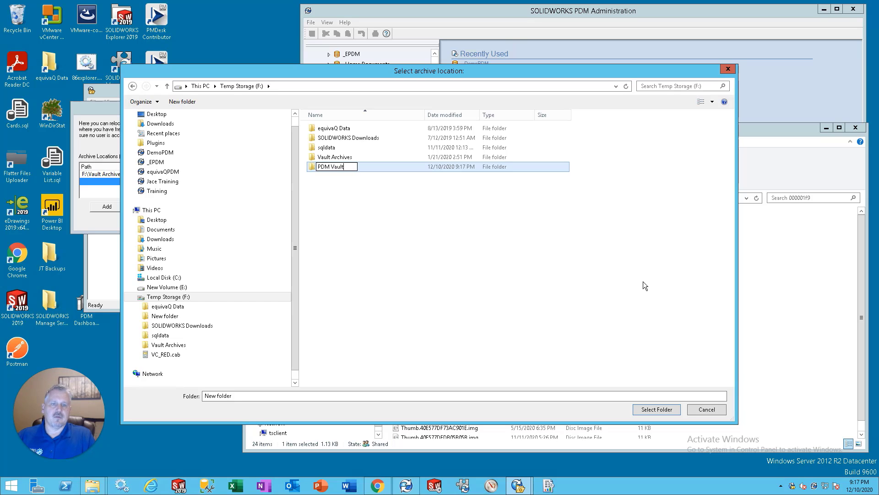
{"action": "key", "text": "Return"}
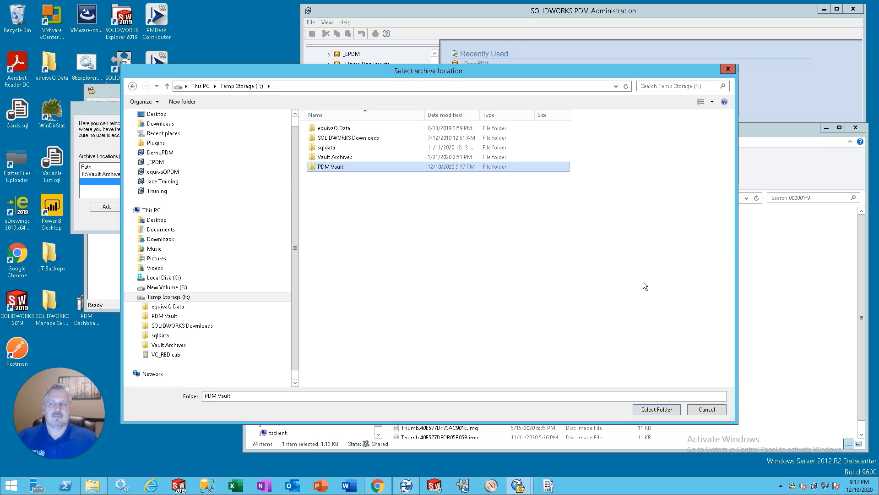
Choose the PDM Vault folder on F: as the new DemoPDM archive location and set its size to 50%
{"action": "double_click", "coordinate": [334, 167]}
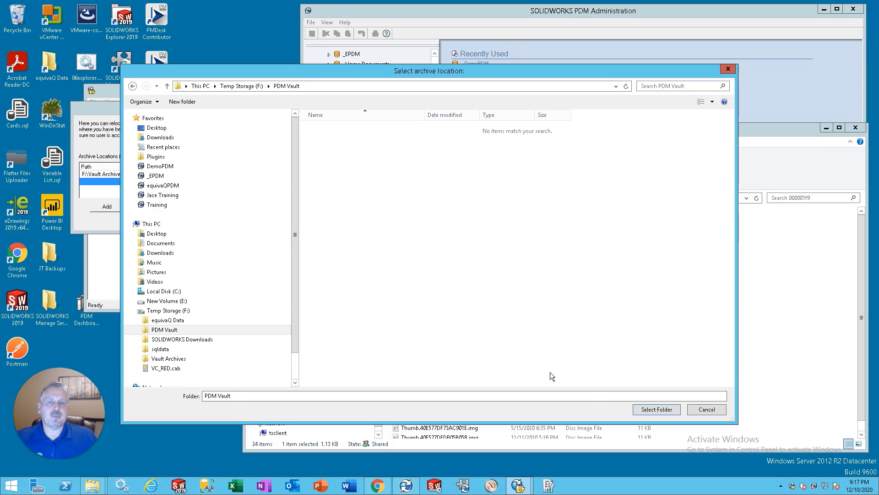
{"action": "left_click", "coordinate": [648, 410]}
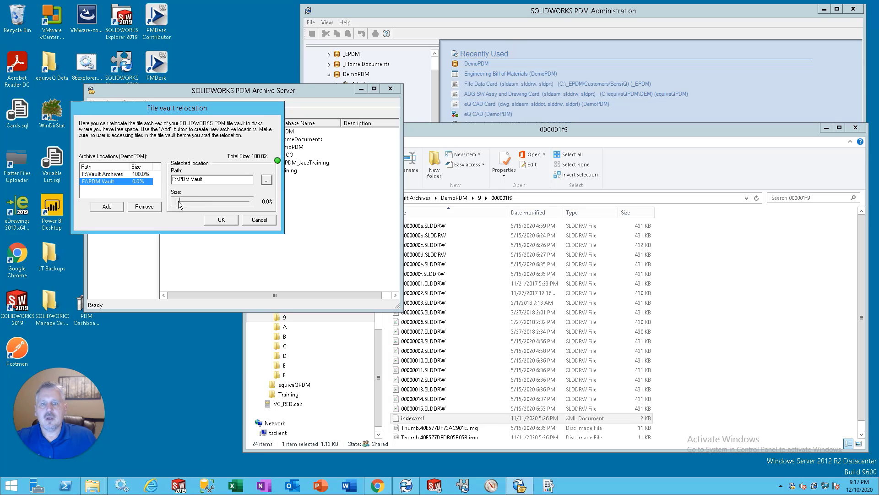
{"action": "left_click_drag", "start_coordinate": [178, 201], "coordinate": [213, 202]}
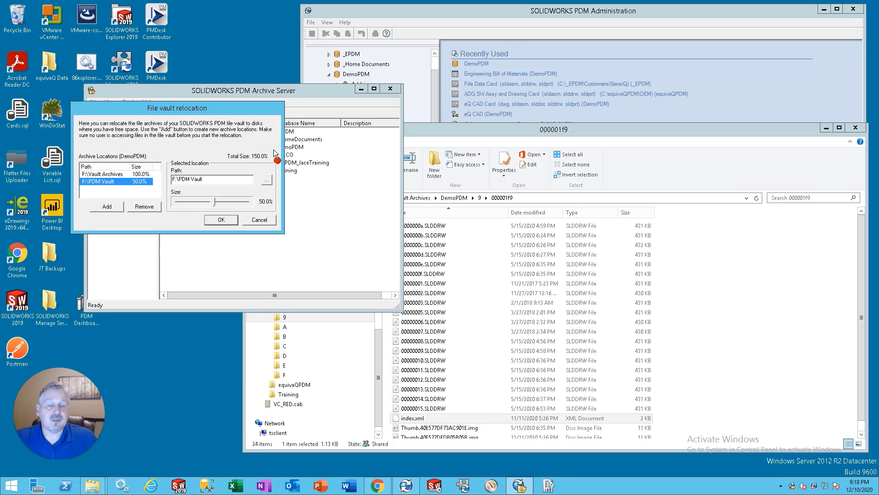
Set the F:\Vault Archives location's size to 50% and start the file vault relocation
{"action": "left_click", "coordinate": [110, 174]}
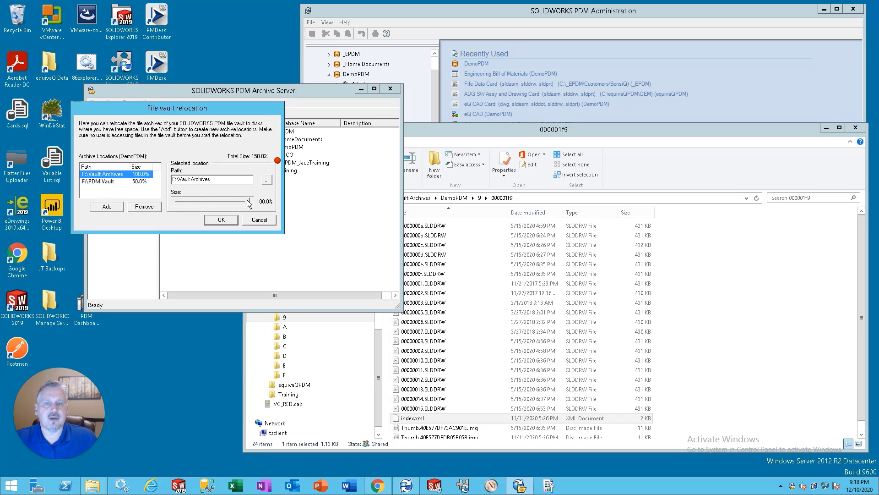
{"action": "left_click_drag", "start_coordinate": [248, 202], "coordinate": [213, 199]}
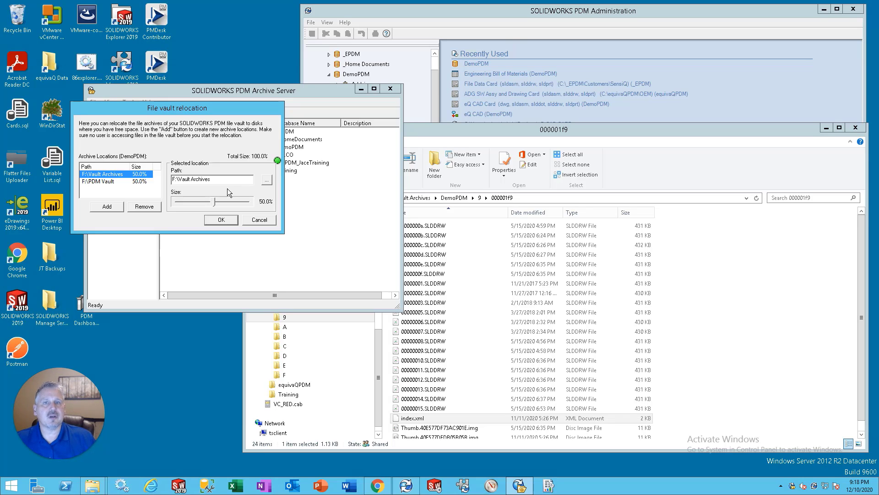
{"action": "left_click", "coordinate": [222, 220]}
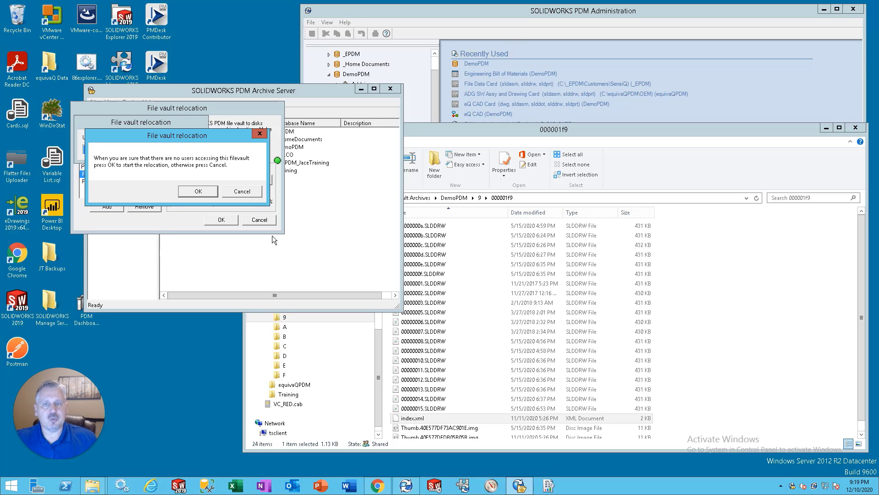
{"action": "left_click", "coordinate": [196, 192]}
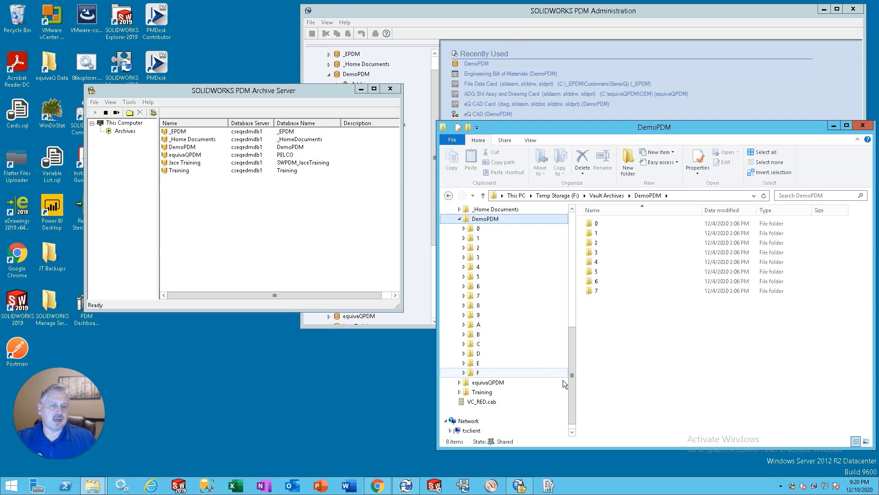
Expand PDM Vault and its DemoPDM folder in the folder tree and enlarge the window to compare its subfolders with those under Vault Archives
{"action": "left_click_drag", "start_coordinate": [571, 399], "coordinate": [573, 383]}
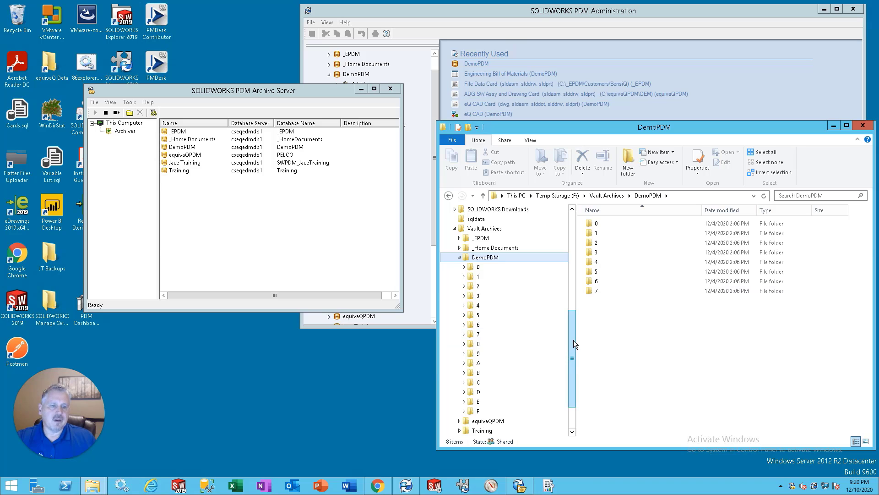
{"action": "left_click_drag", "start_coordinate": [574, 339], "coordinate": [571, 317]}
{"action": "left_click", "coordinate": [455, 248]}
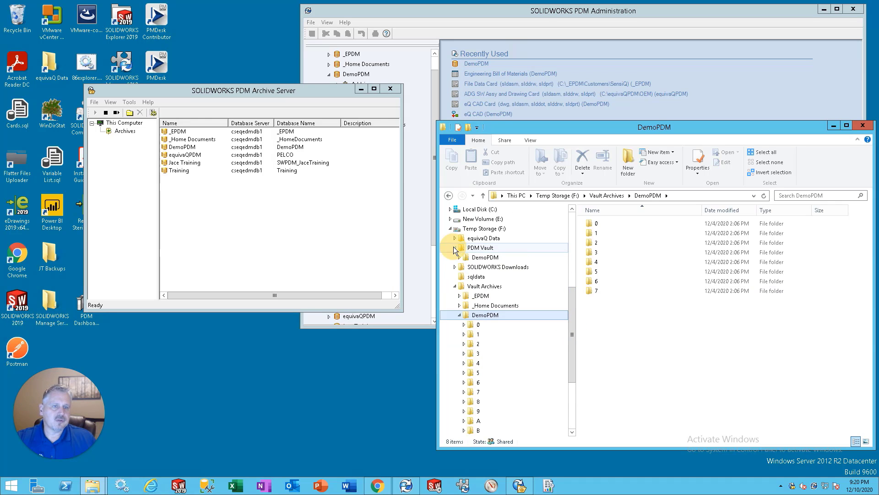
{"action": "left_click", "coordinate": [459, 257]}
{"action": "left_click_drag", "start_coordinate": [579, 448], "coordinate": [582, 471]}
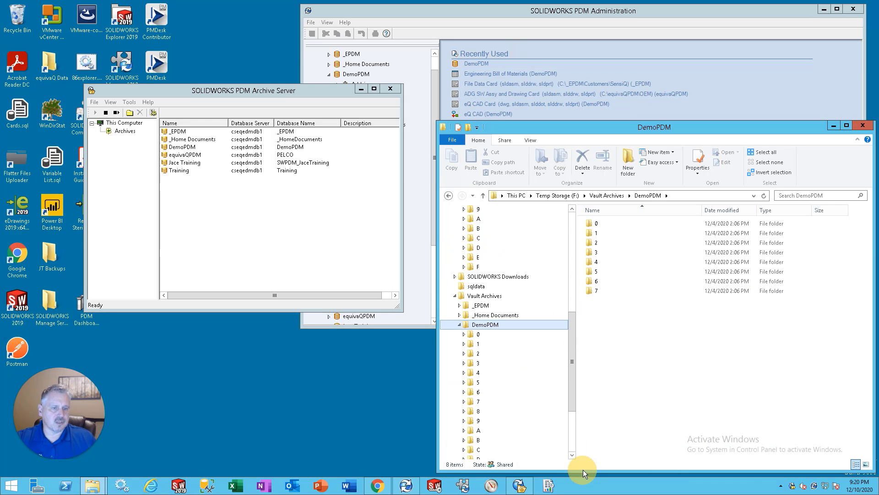
{"action": "left_click_drag", "start_coordinate": [572, 379], "coordinate": [570, 402]}
{"action": "left_click_drag", "start_coordinate": [594, 121], "coordinate": [594, 20]}
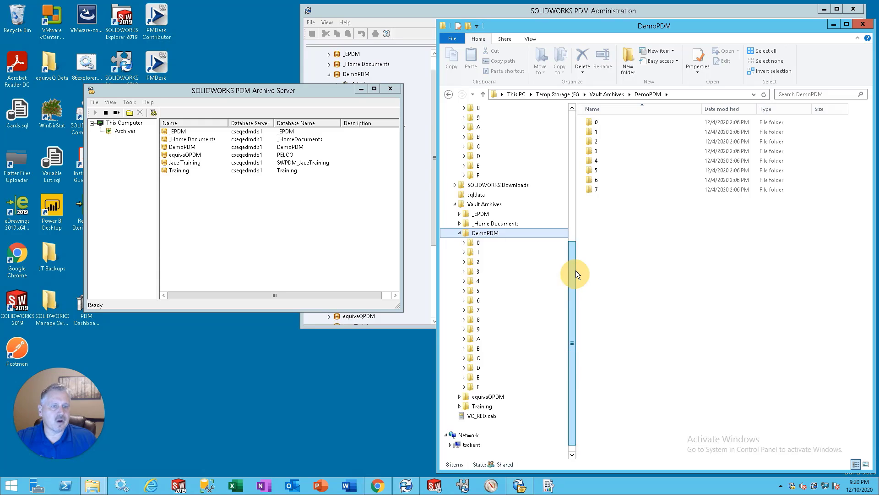
{"action": "mouse_move", "coordinate": [576, 271]}
{"action": "left_mouse_down"}
{"action": "mouse_move", "coordinate": [573, 262]}
{"action": "mouse_move", "coordinate": [576, 275]}
{"action": "left_mouse_up"}
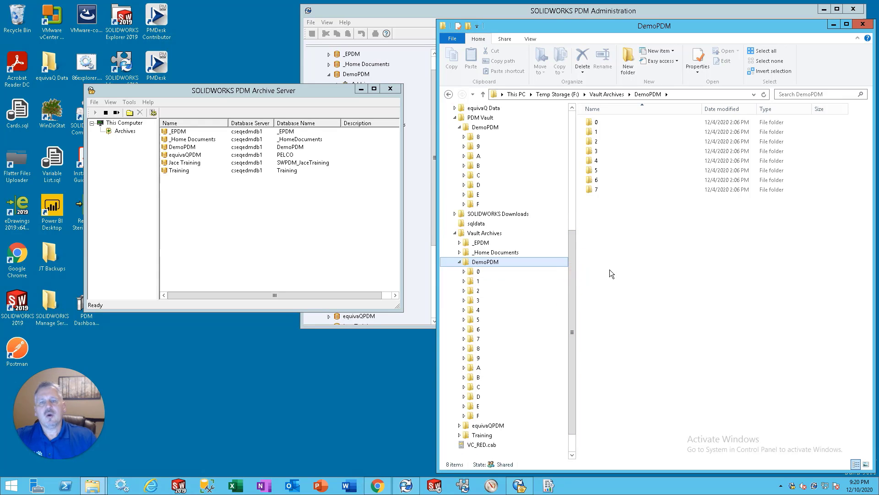